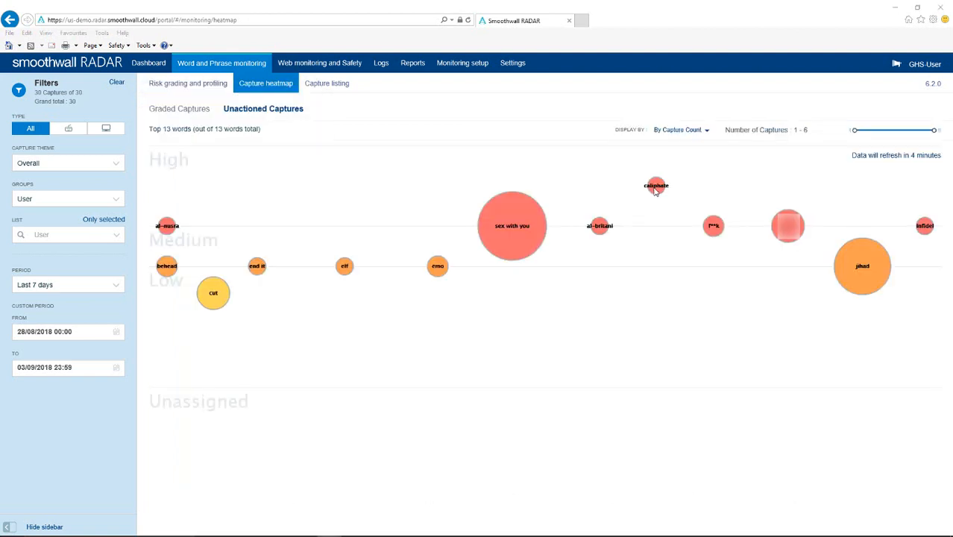
- Open the single caliphate capture through its bubble and user entry on the unactioned captures heatmap
click(654, 188)
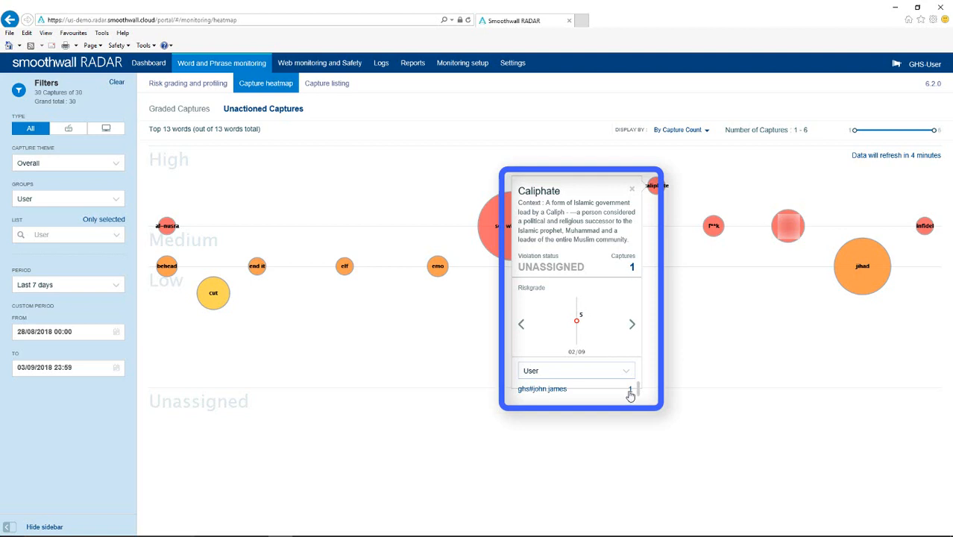
click(630, 391)
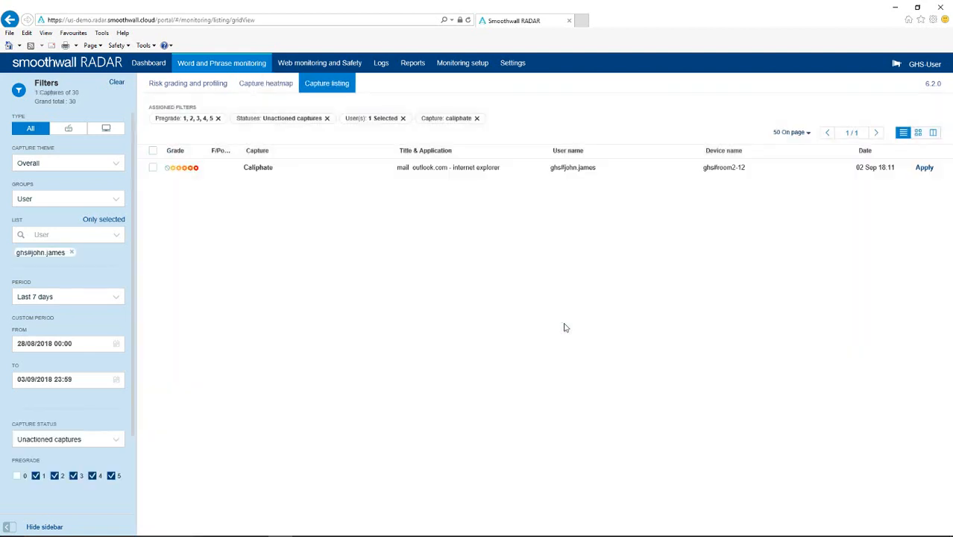
click(499, 175)
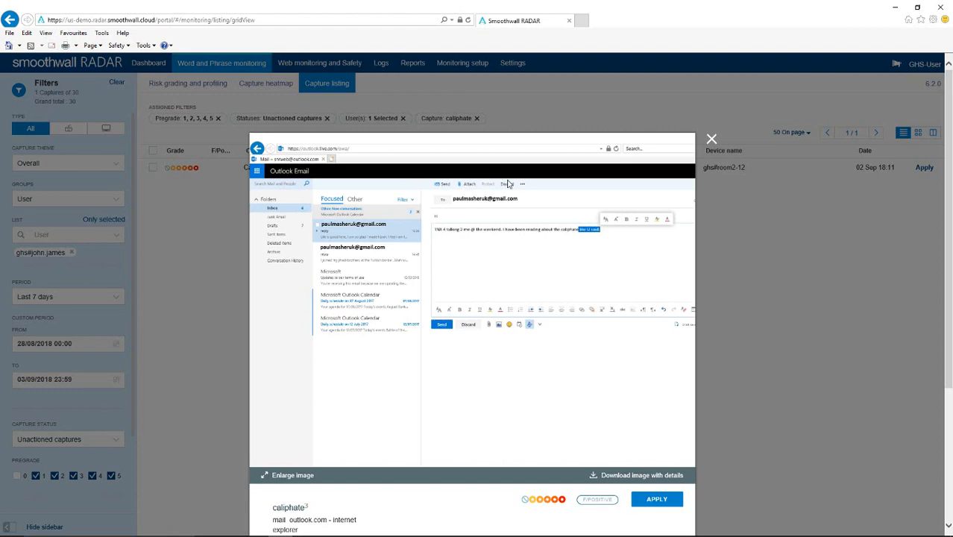
- Apply the suggested grade to the caliphate capture and close its details
scroll(533, 216, down, 2)
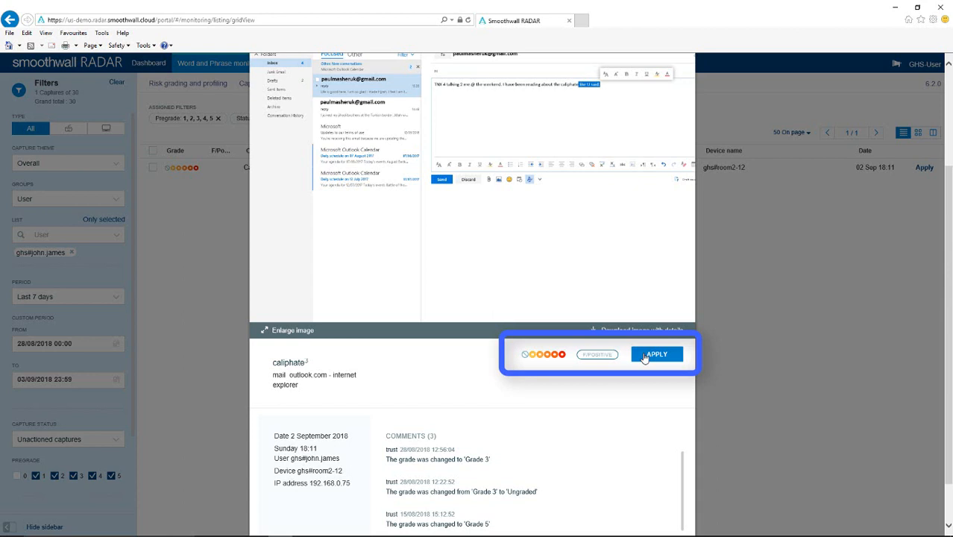
scroll(642, 356, down, 1)
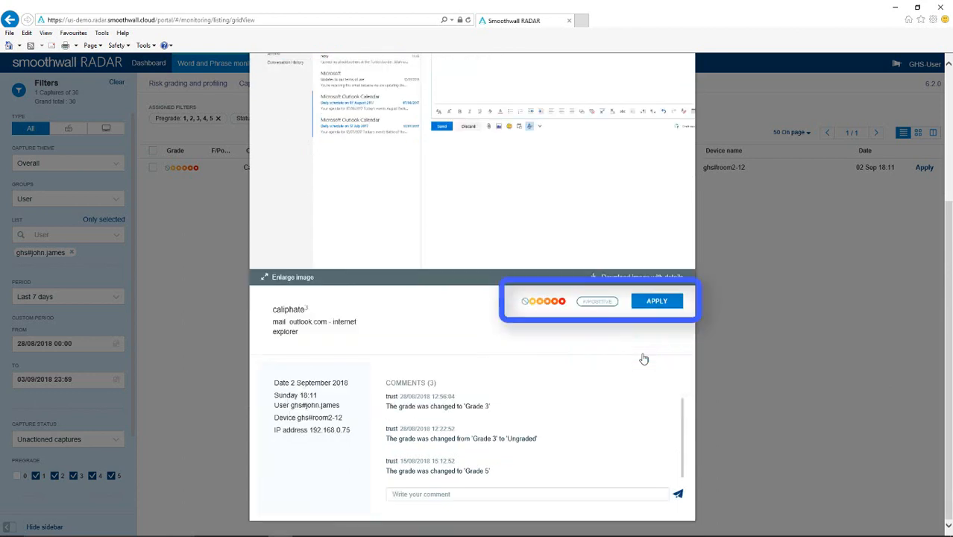
click(656, 302)
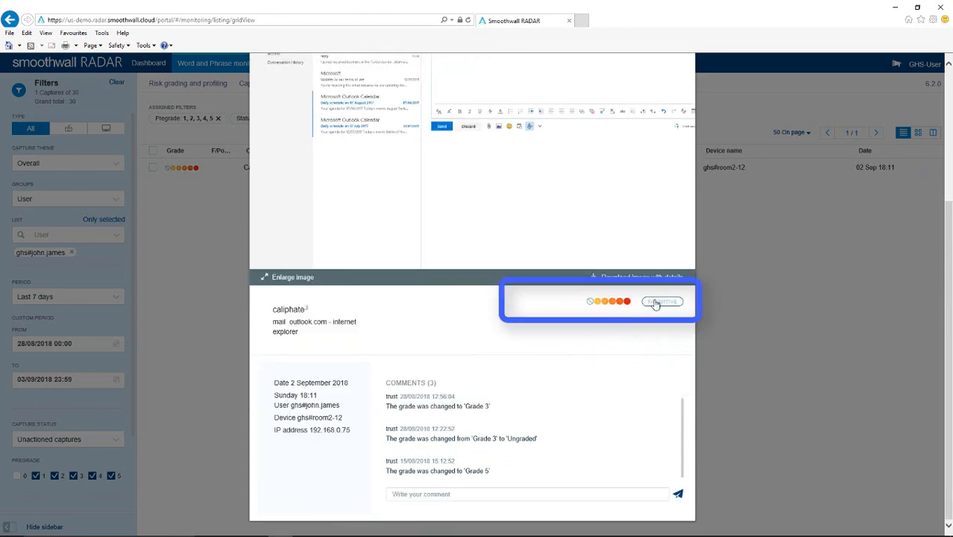
click(713, 104)
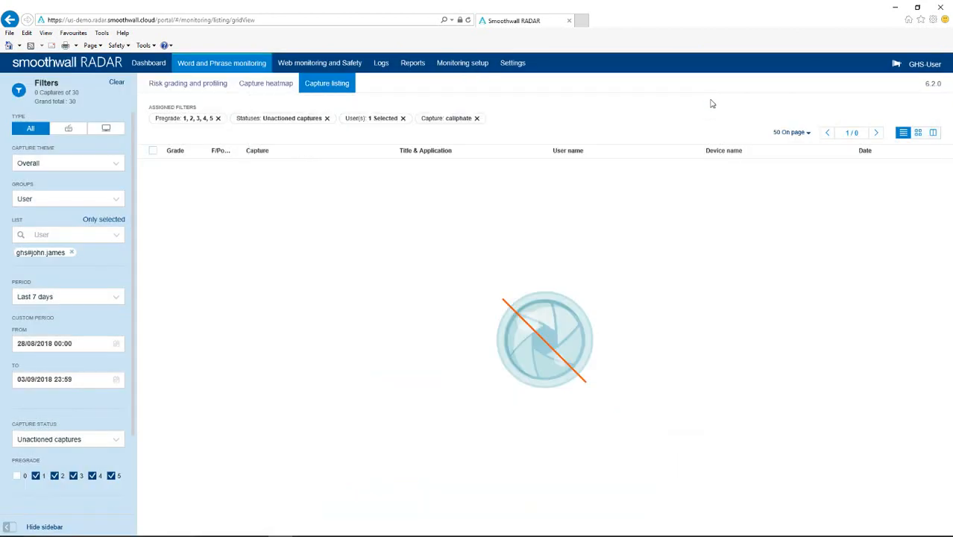
- Return to the capture heatmap and view the graded captures
click(256, 84)
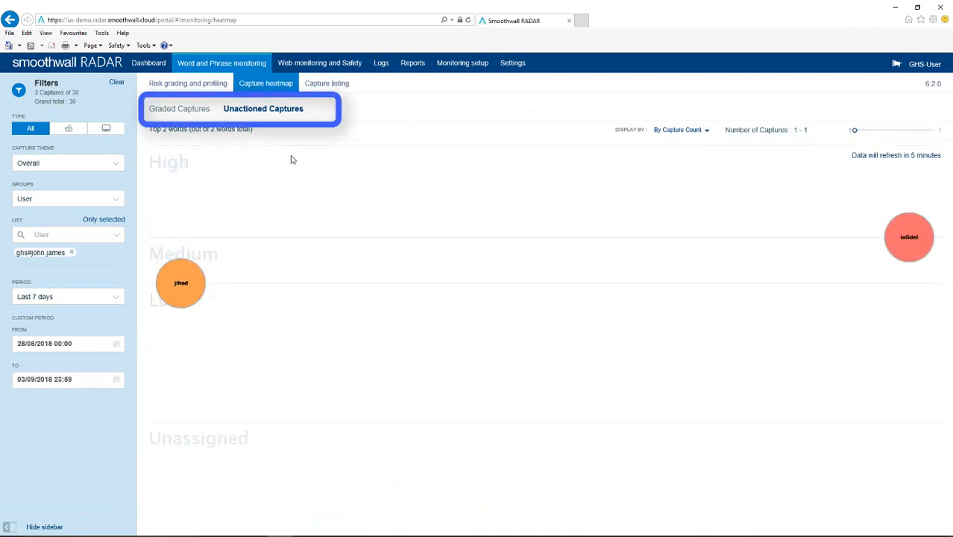
click(183, 108)
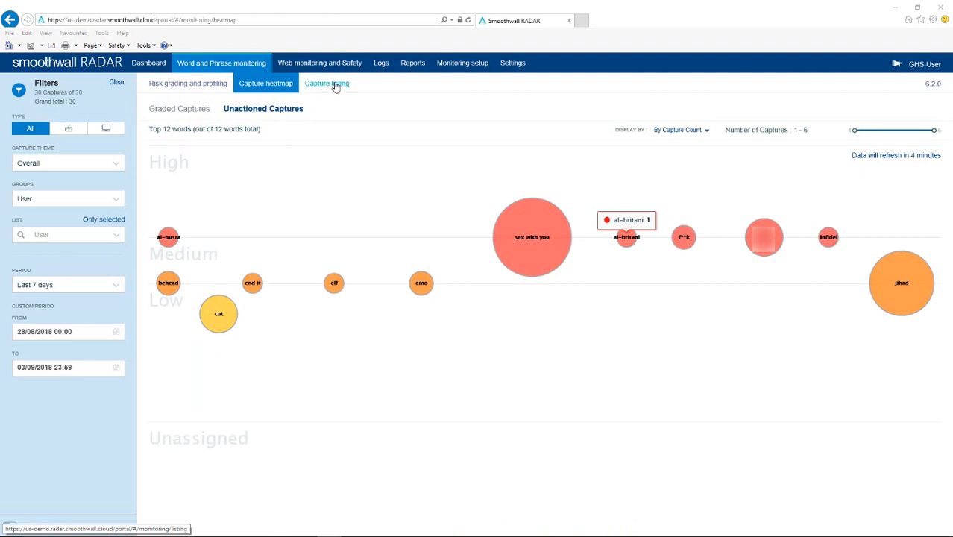
- Show the capture listing and change its capture status filter from unactioned to Graded captures only
click(334, 84)
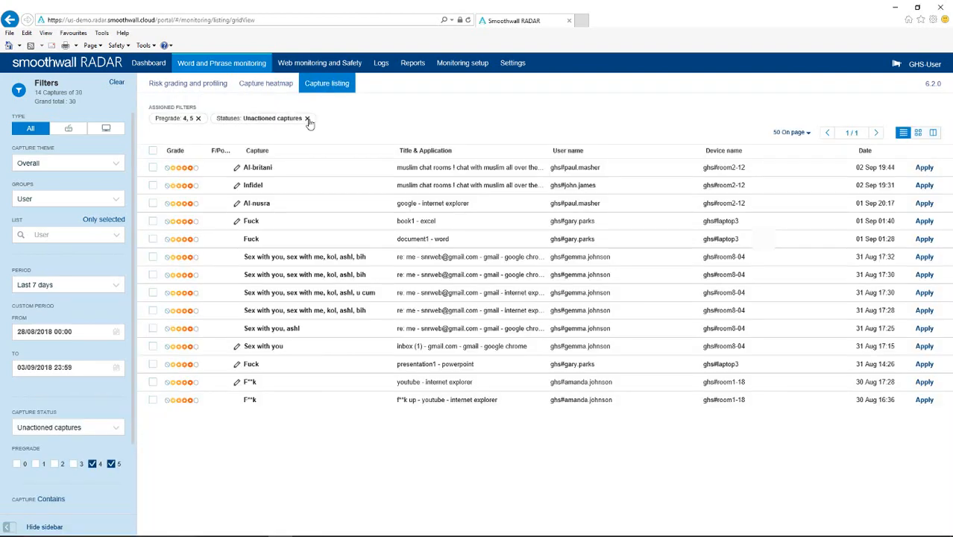
click(306, 119)
click(67, 428)
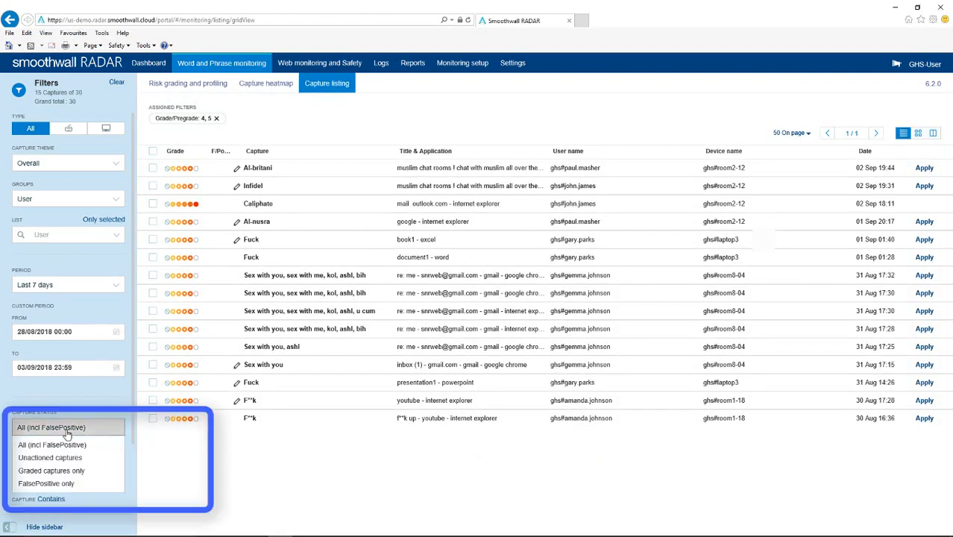
click(52, 471)
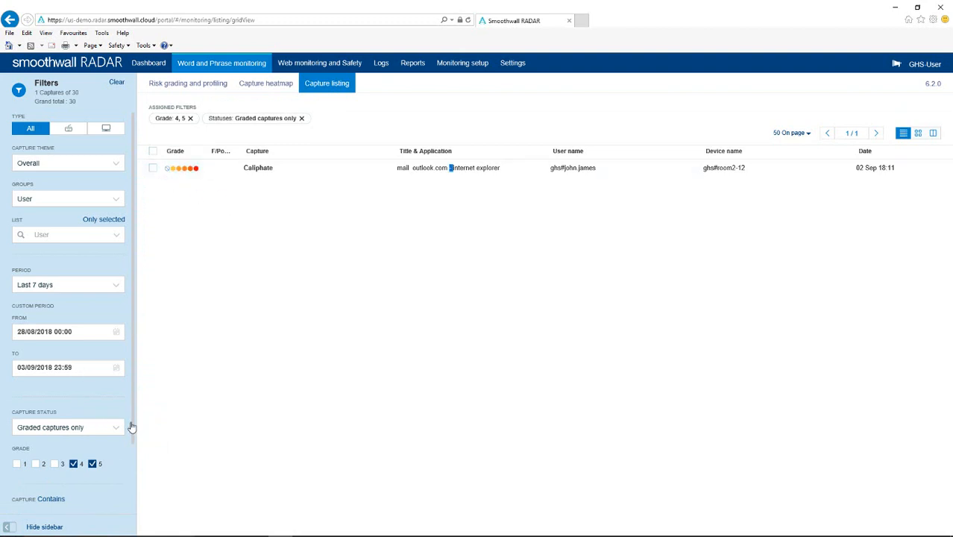
- Filter the graded captures to applications containing "mail"
scroll(130, 433, down, 2)
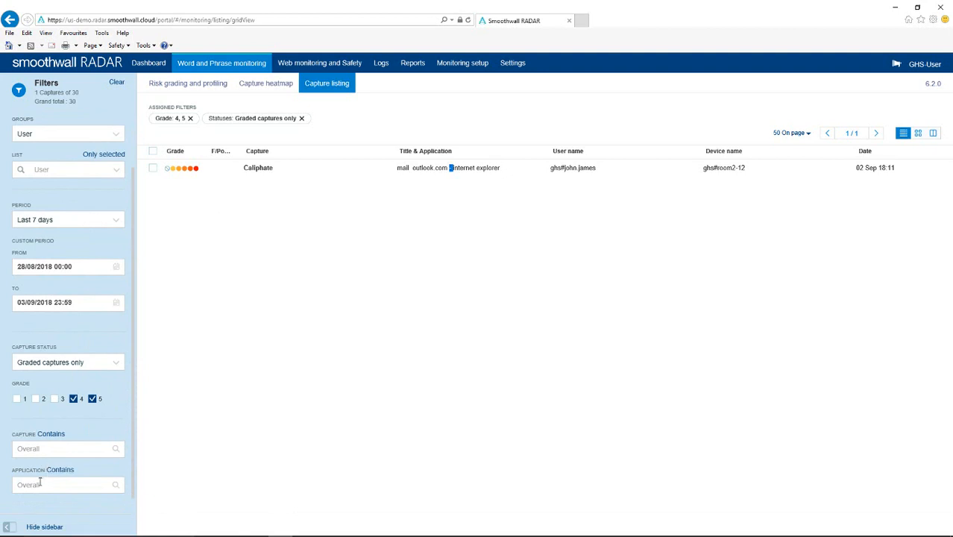
click(42, 483)
text(mail)
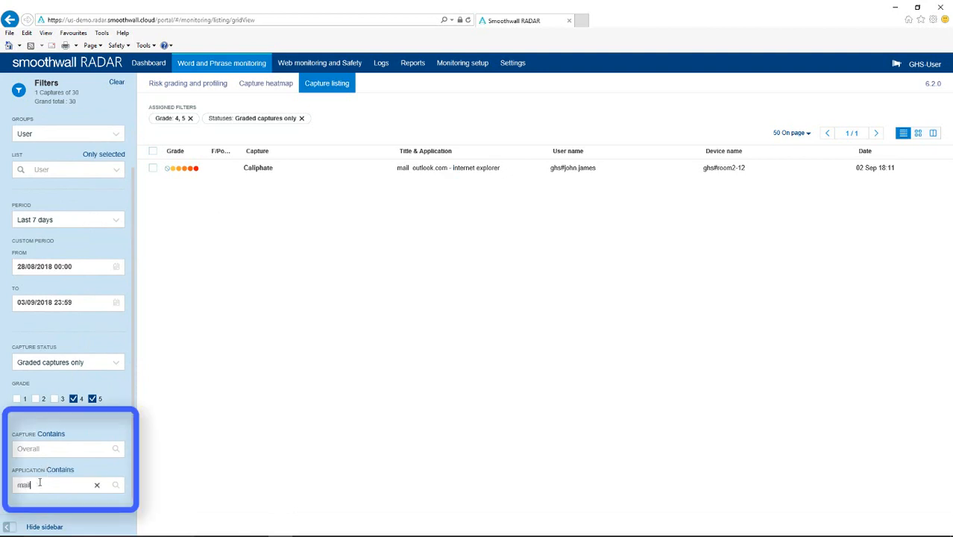
key(Return)
click(463, 171)
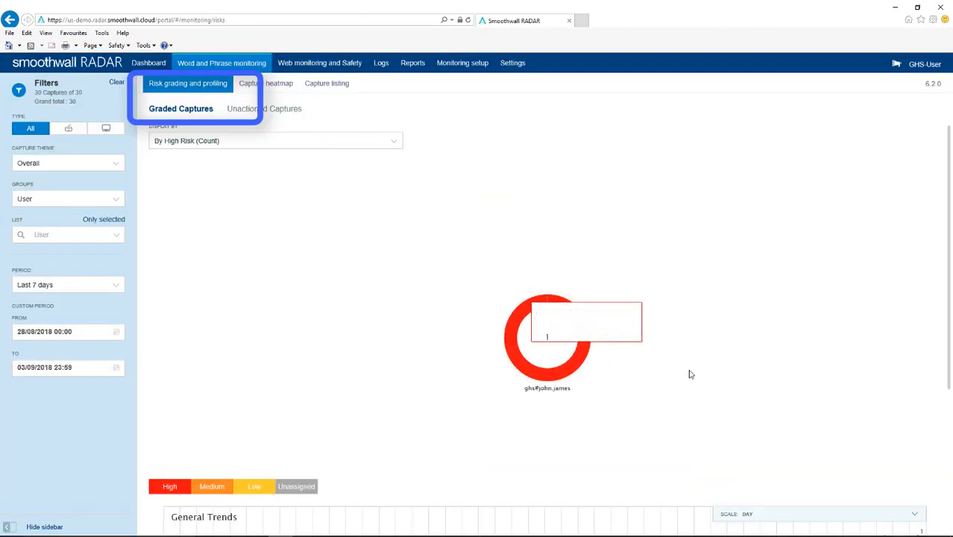
- Review the graded capture behind the user's high-risk ring in risk grading and profiling, and close it
mouse_move(525, 315)
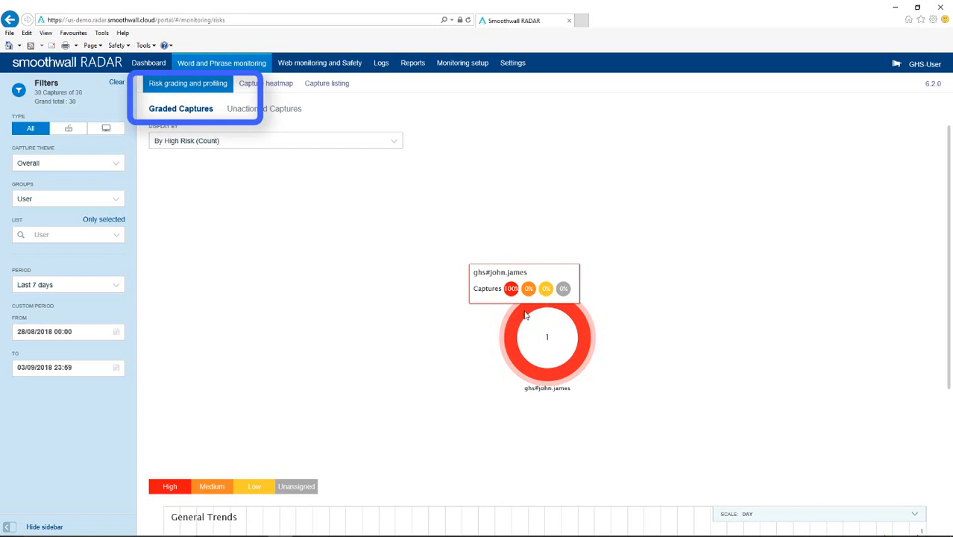
click(525, 314)
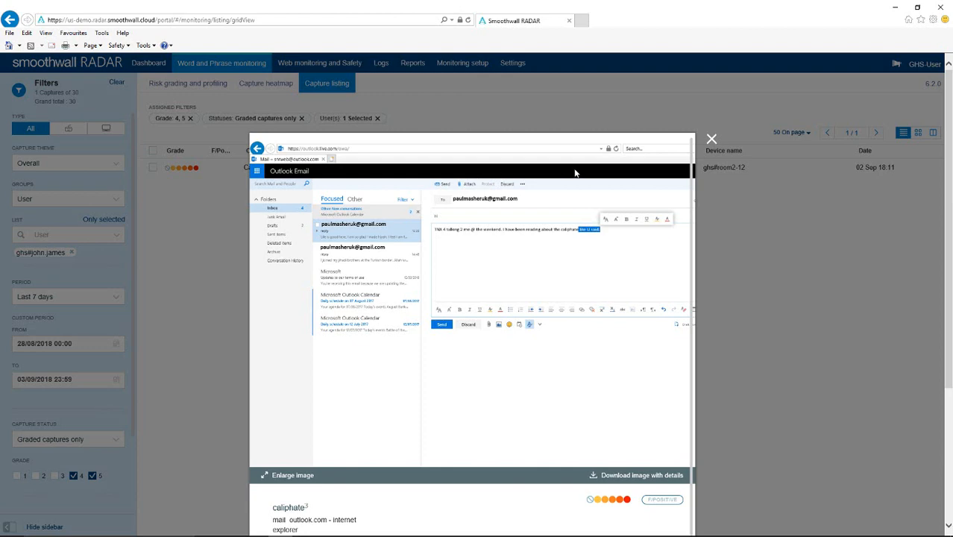
click(711, 140)
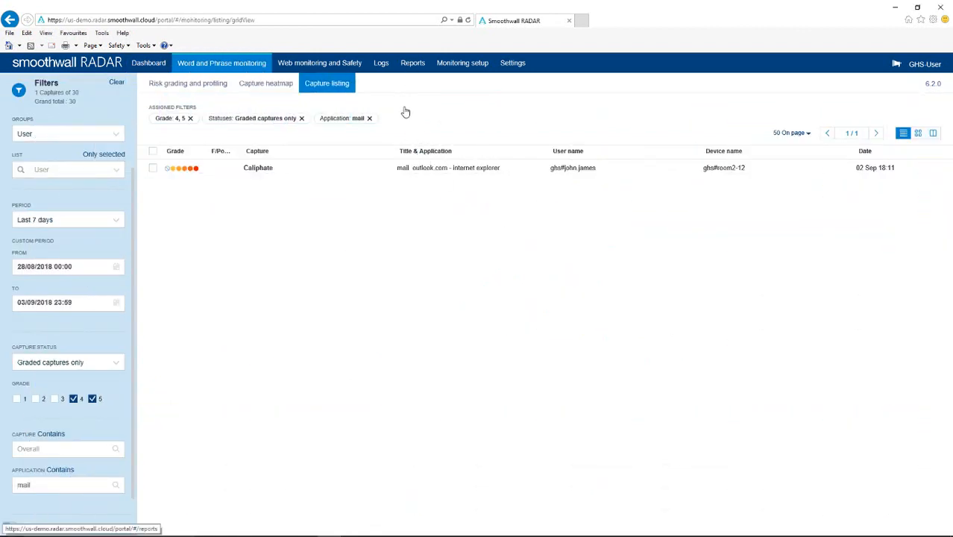
- Start a new report in Report Manager and choose the Words & Phrases report
click(398, 65)
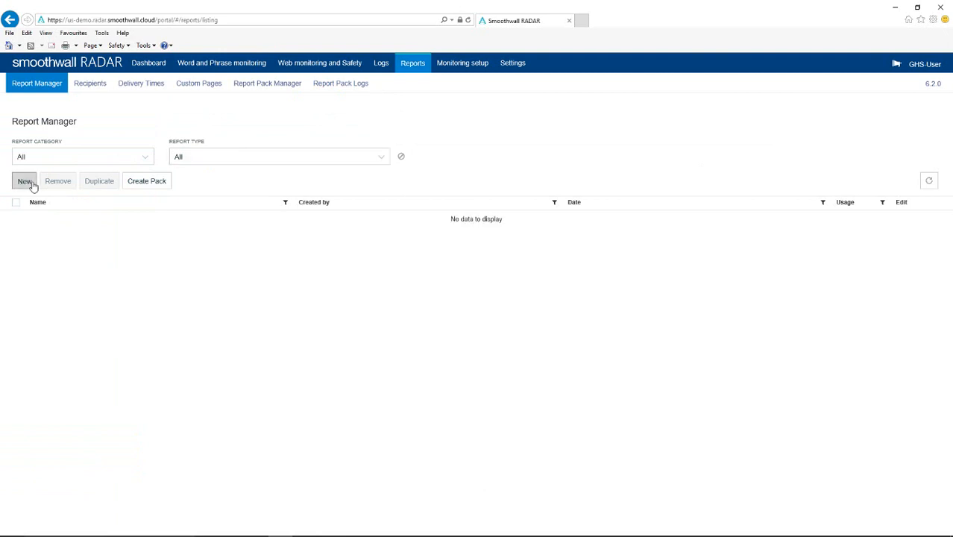
click(25, 181)
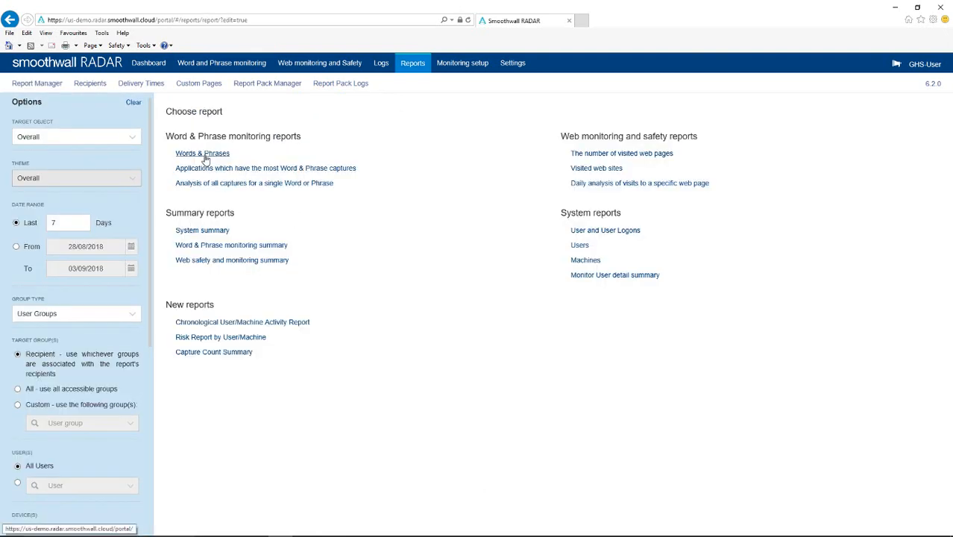
click(204, 156)
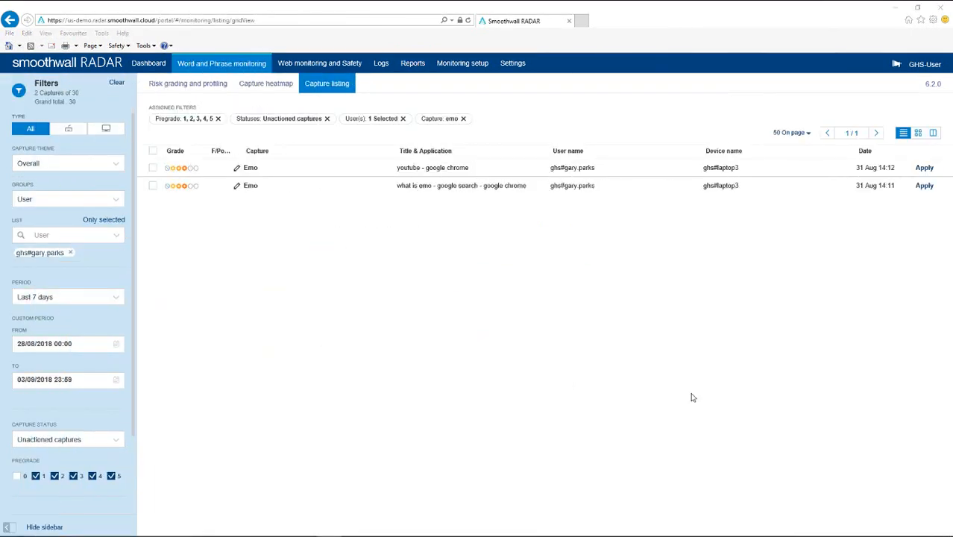
- Mark the emo capture from YouTube in Google Chrome as a false positive and close its details
click(487, 174)
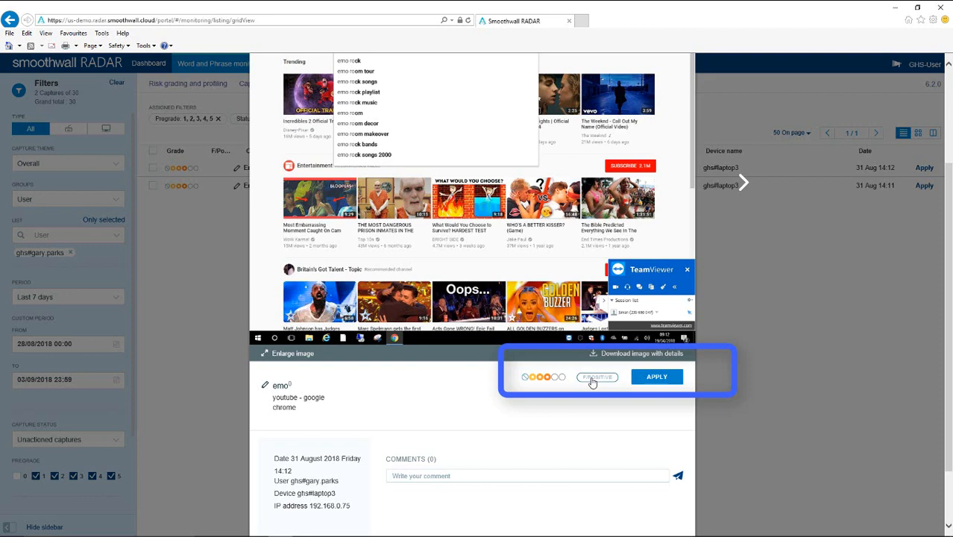
click(594, 378)
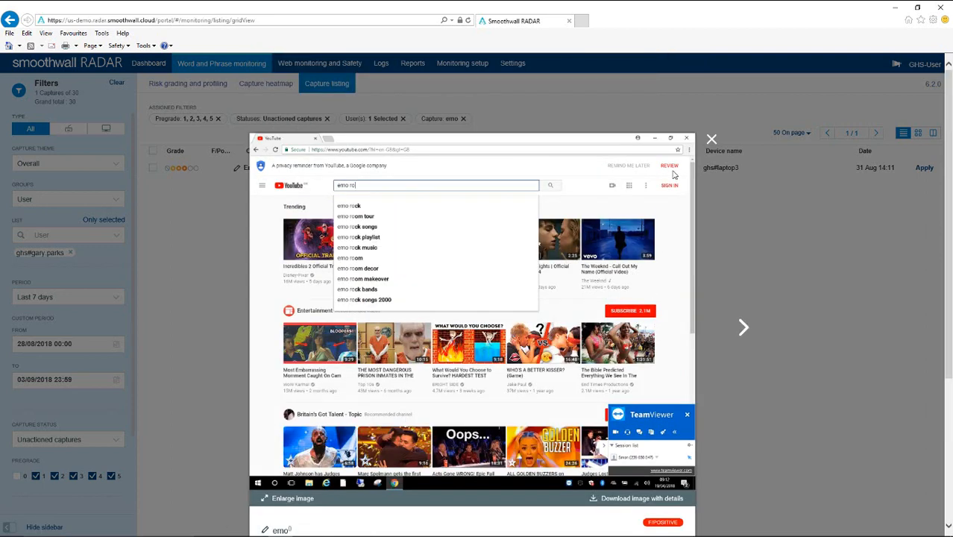
click(712, 140)
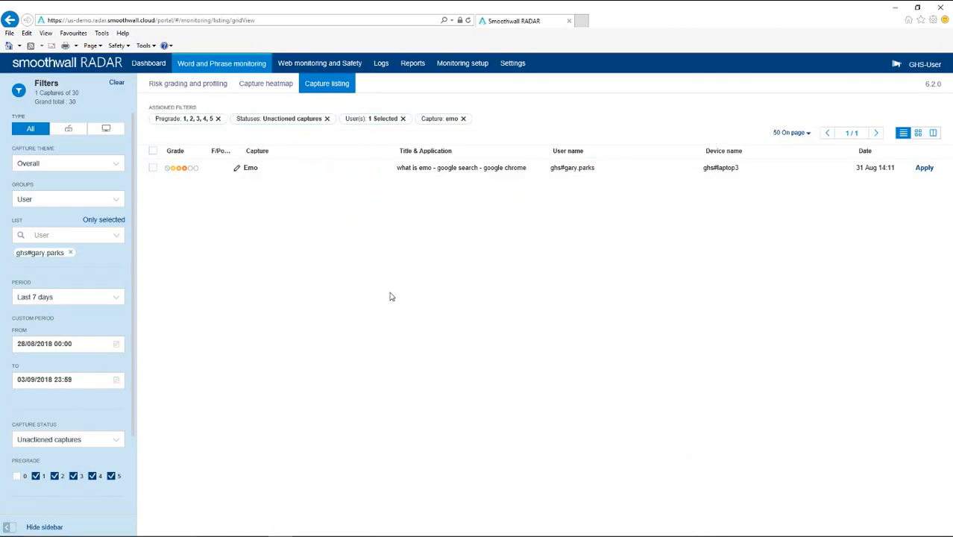
- Set the capture status filter of the emo listing to FalsePositive only
click(119, 440)
click(75, 456)
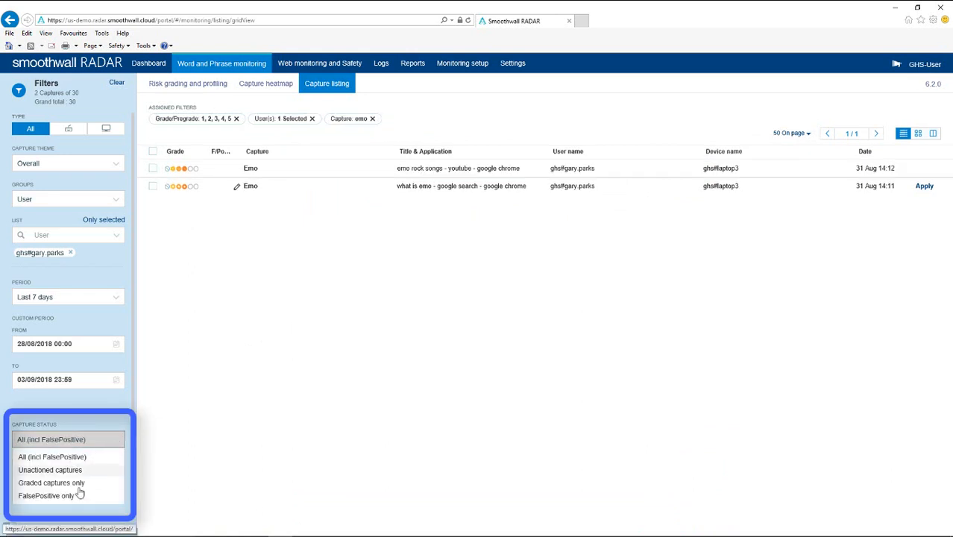
click(75, 497)
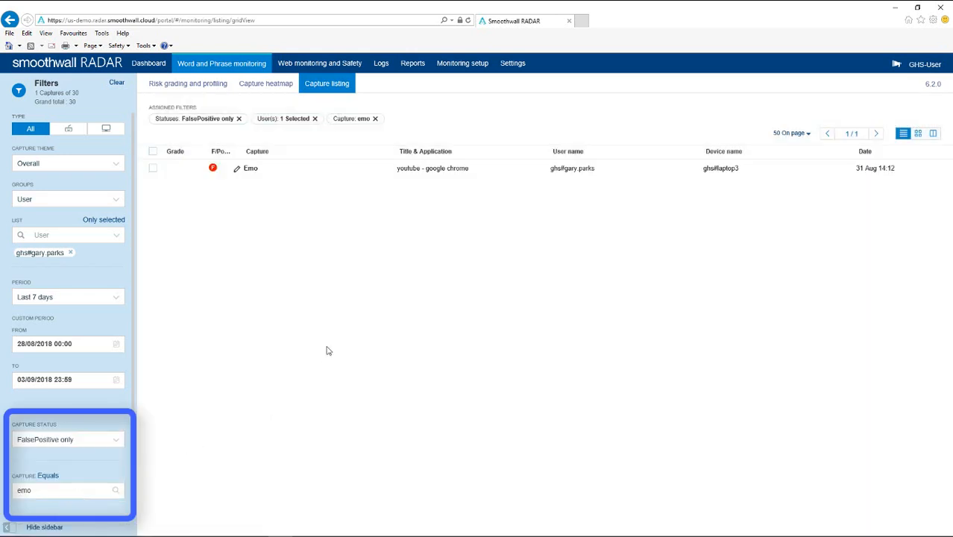
- Remove the false positive flag from the emo YouTube capture and assign it Grade 3
click(442, 170)
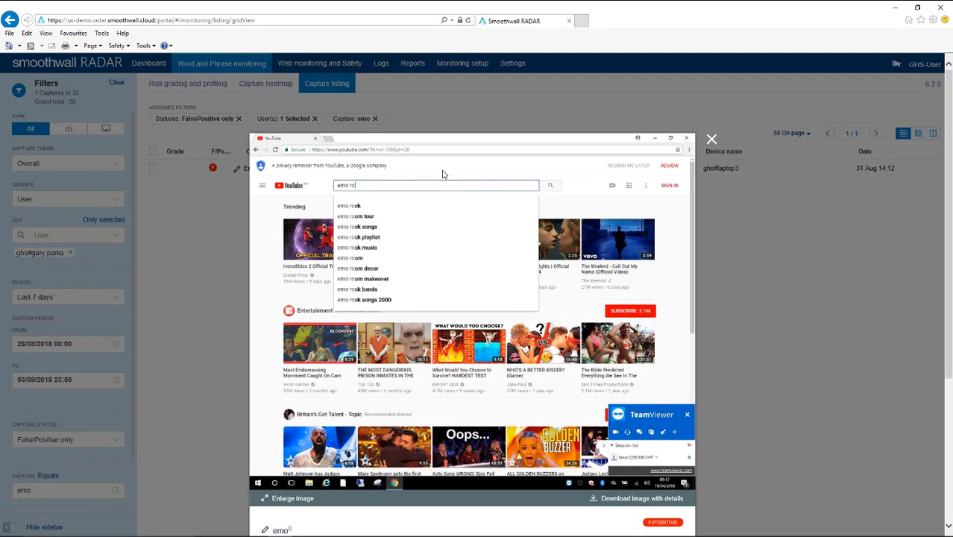
scroll(515, 320, down, 2)
click(656, 380)
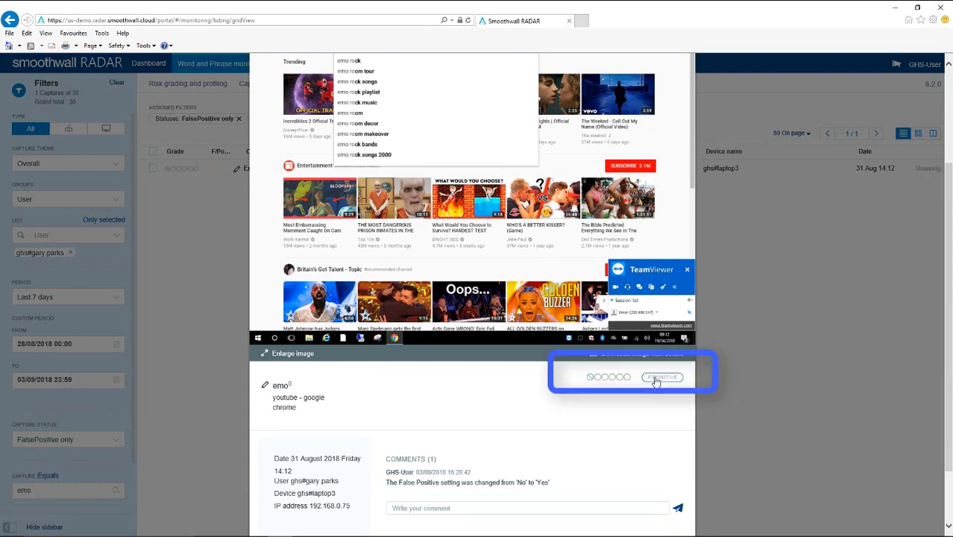
click(610, 377)
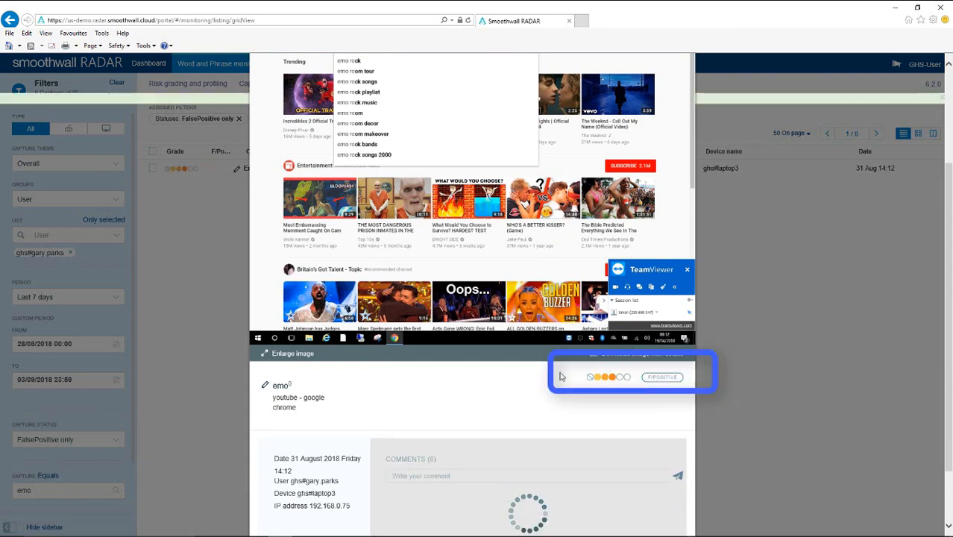
scroll(536, 376, down, 1)
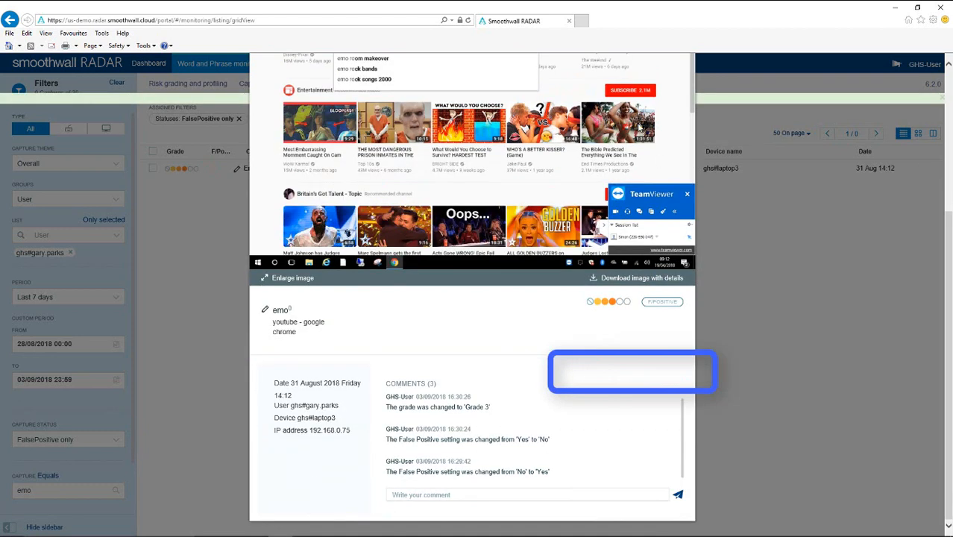
scroll(660, 130, up, 1)
scroll(686, 113, up, 2)
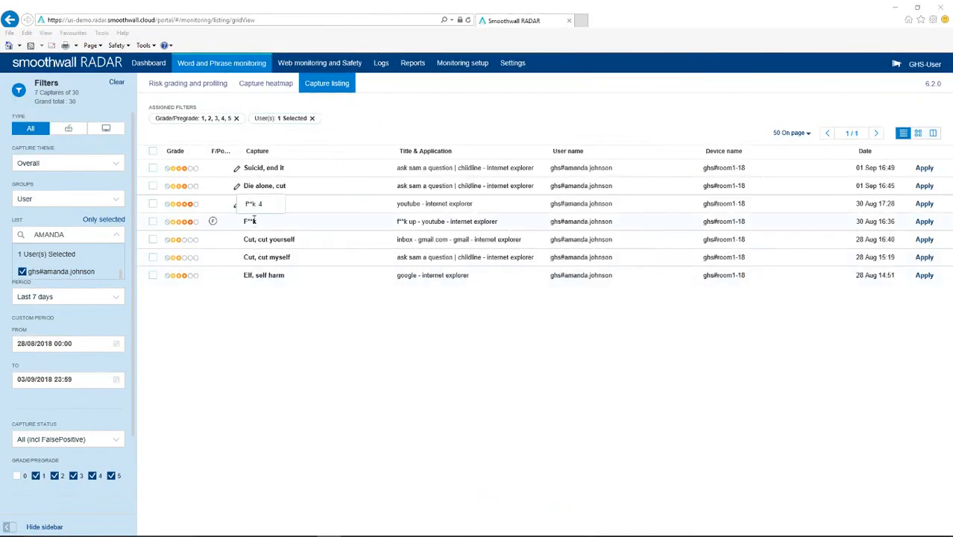
- Post the comment "actioned by JDR ref: 13aj2" on the 30 Aug 16:36 YouTube search capture and close its details
click(251, 221)
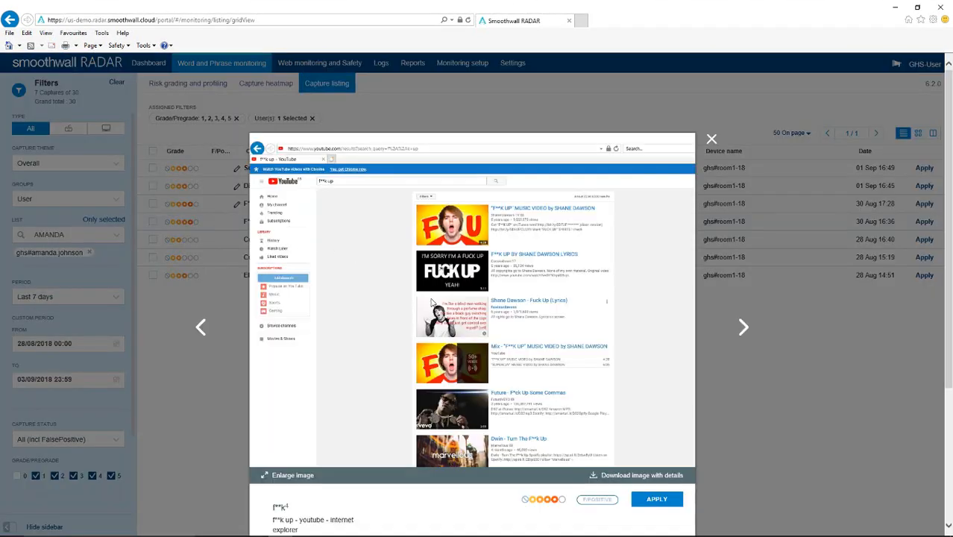
scroll(433, 304, down, 3)
click(411, 401)
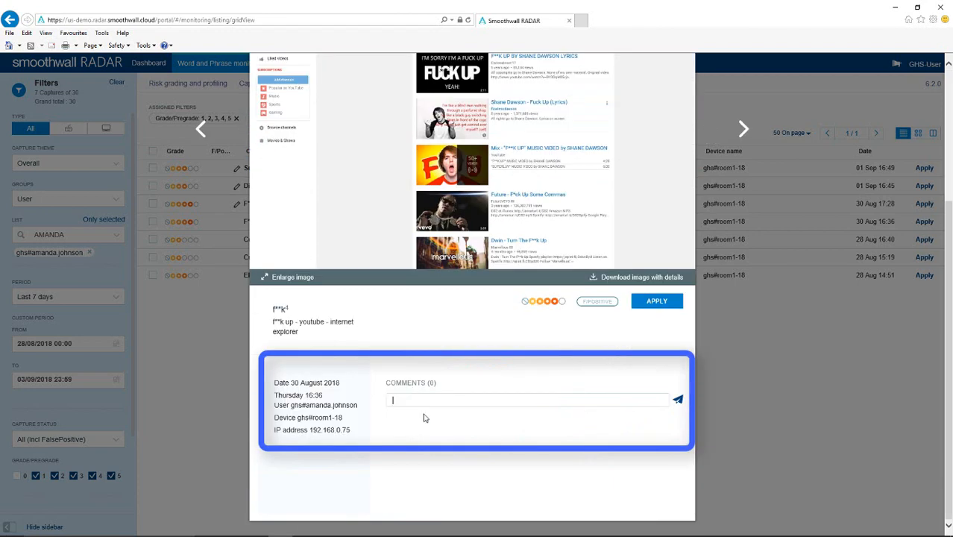
text(actioned by JDR ref: 13a)
text(2)
click(678, 400)
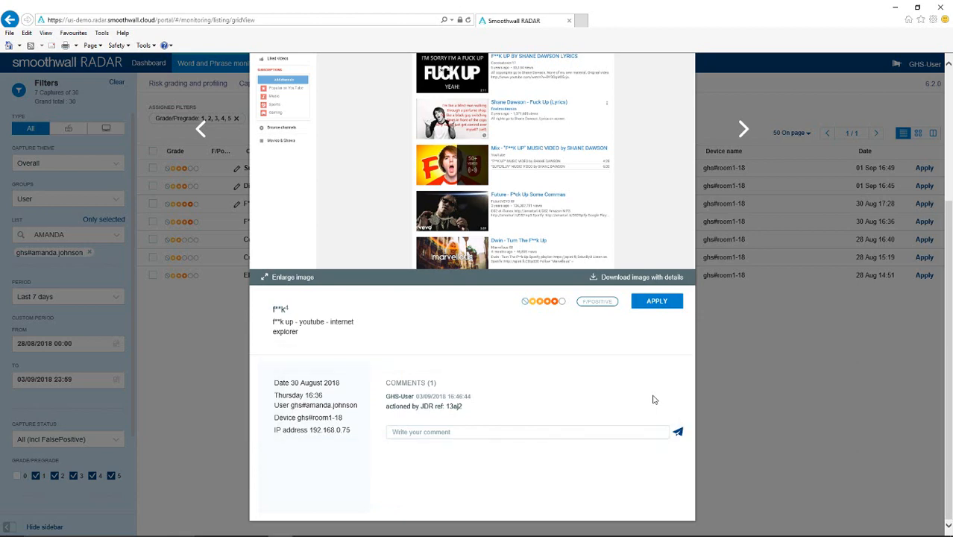
key(Escape)
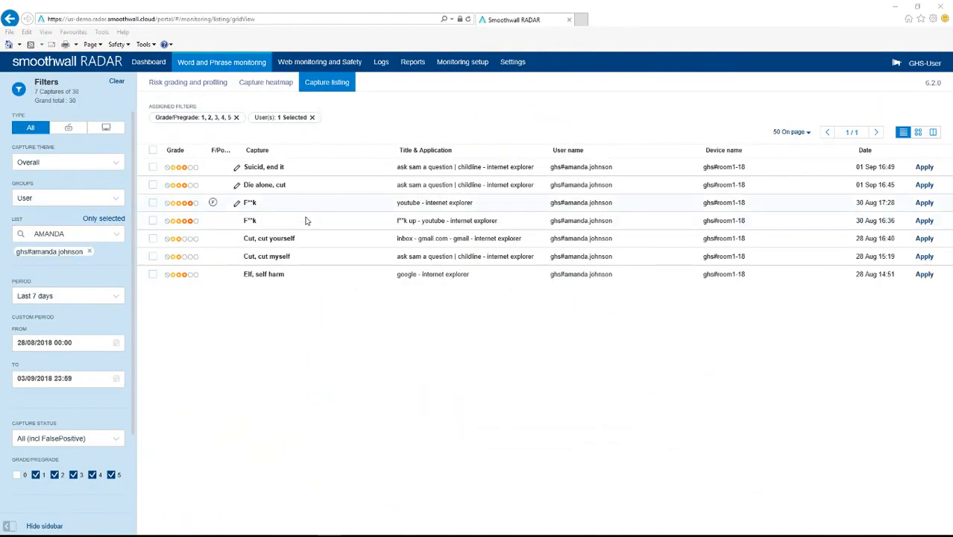
- Download and save the image with details of the 30 Aug 16:36 YouTube search capture, dismissing the download notification
click(305, 219)
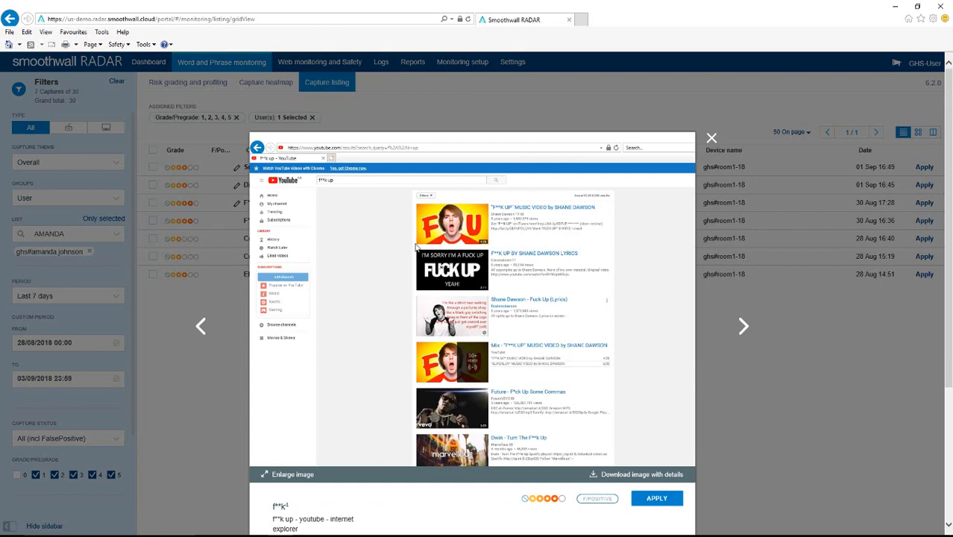
scroll(561, 347, down, 3)
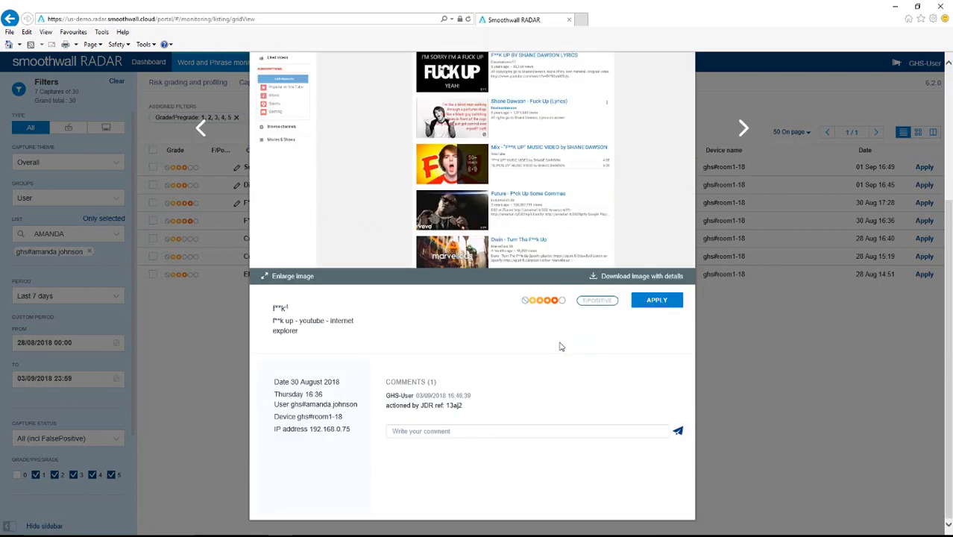
click(629, 277)
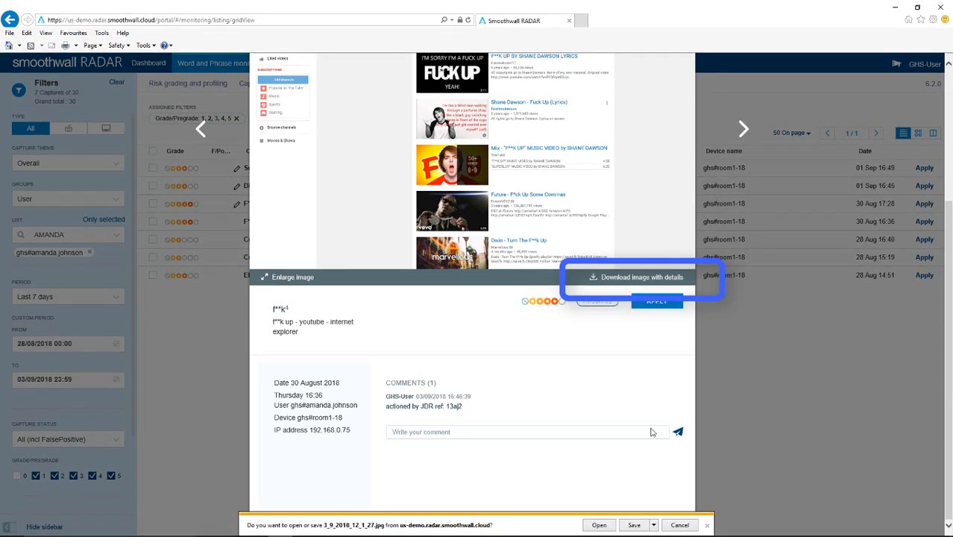
click(634, 525)
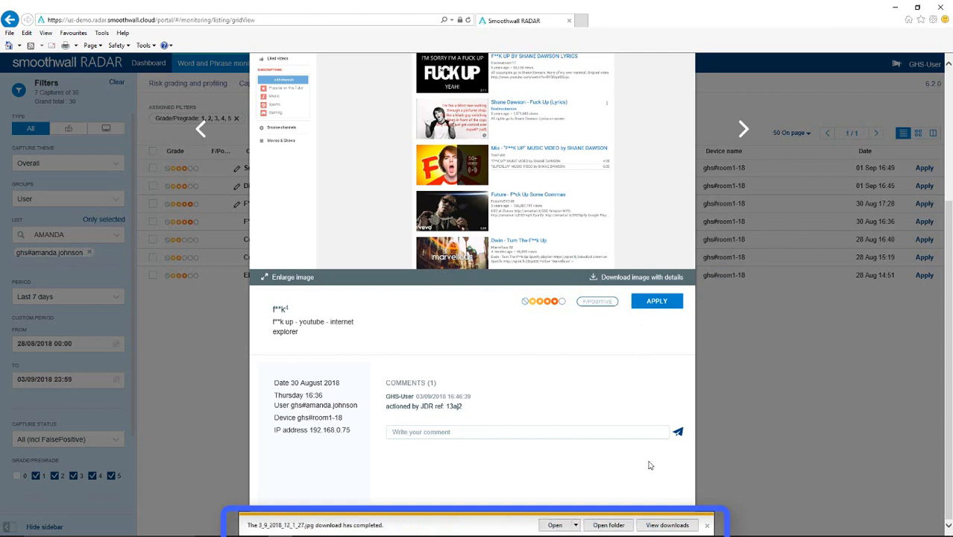
click(707, 525)
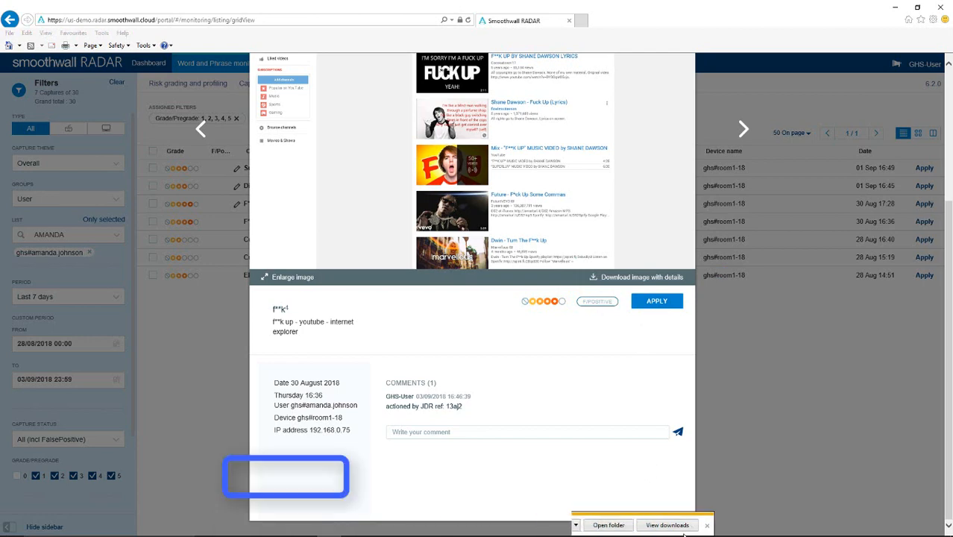
- Enlarge the 30 Aug 16:36 capture image in its own browser tab and open the print settings for the picture
scroll(773, 445, up, 3)
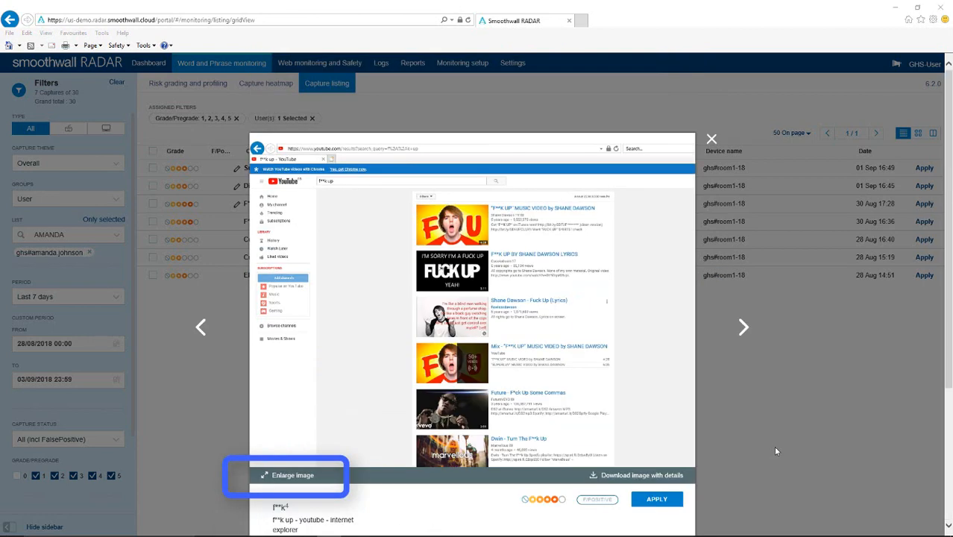
click(290, 478)
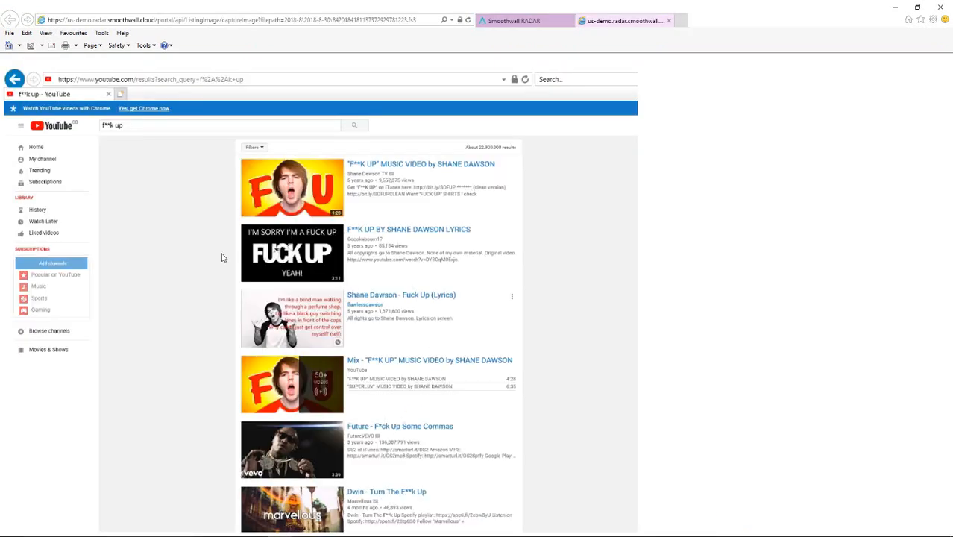
right_click(184, 198)
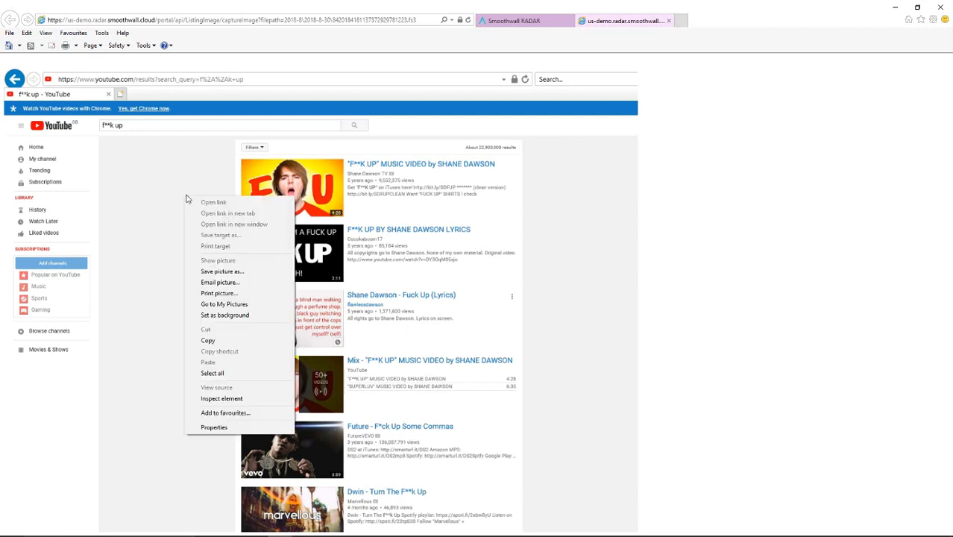
click(222, 293)
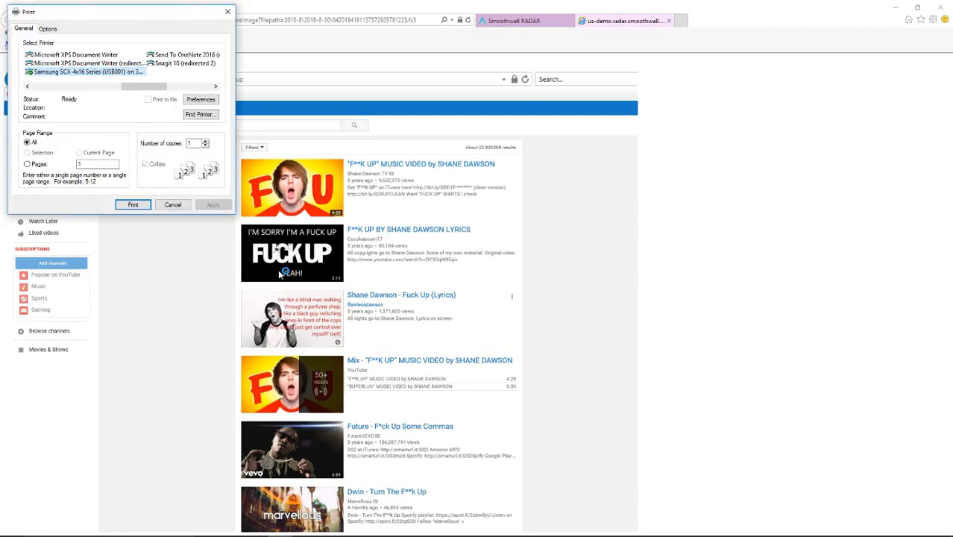